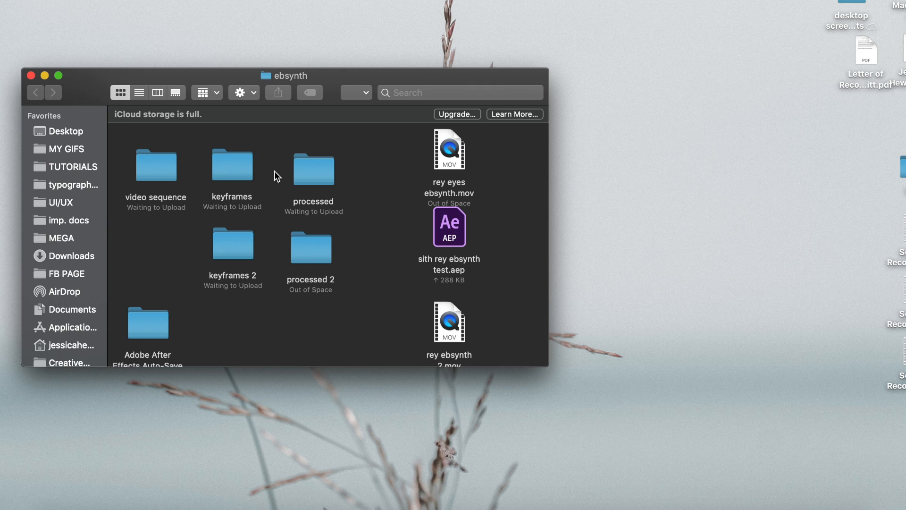
# Preview the keyframe image inside the keyframes folder, and return to the ebsynth folder
pyautogui.doubleClick(231, 165)
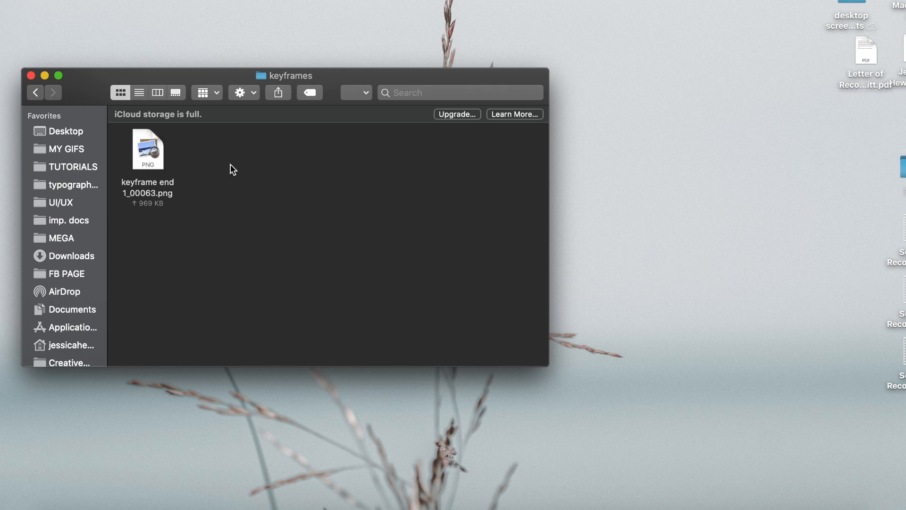
pyautogui.click(160, 150)
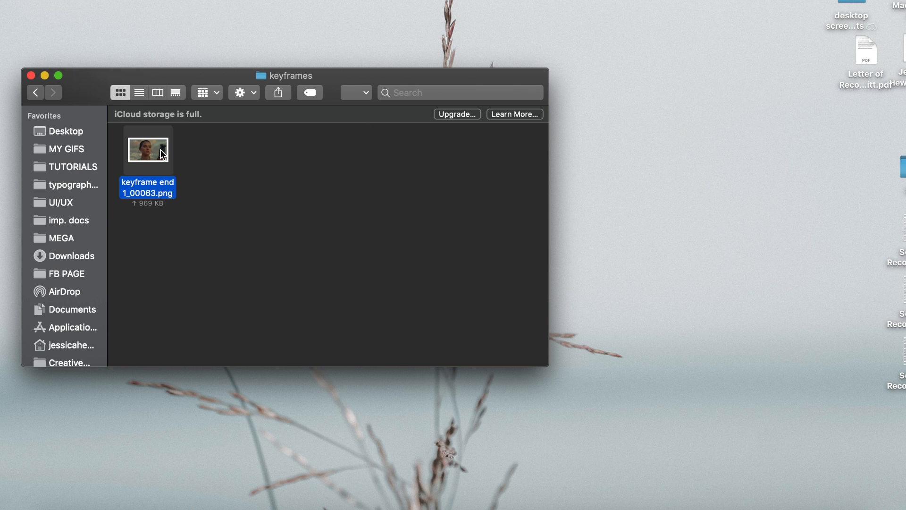
pyautogui.press('space')
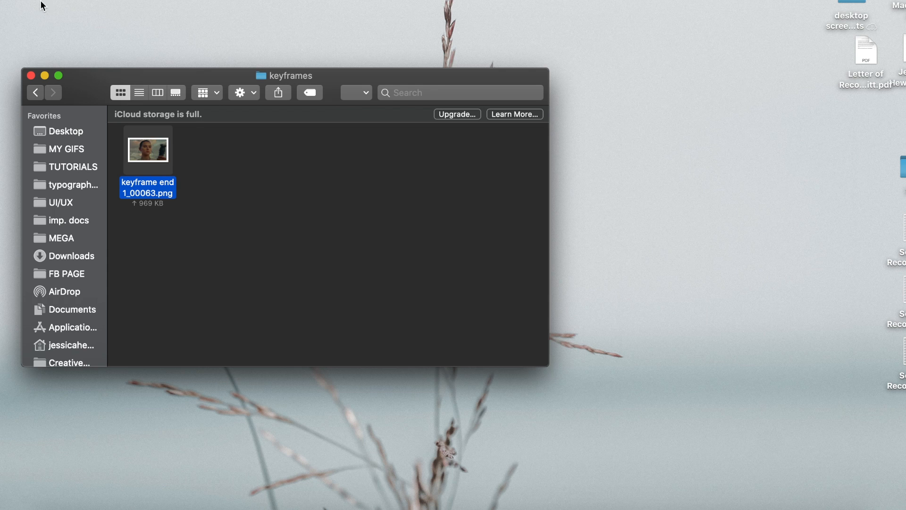
pyautogui.click(40, 2)
pyautogui.click(35, 92)
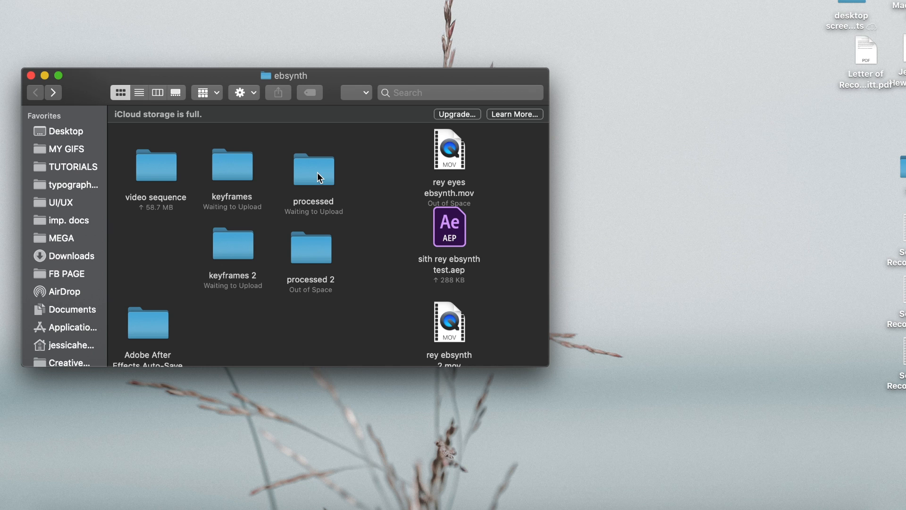
pyautogui.moveTo(356, 149); pyautogui.dragTo(144, 191)
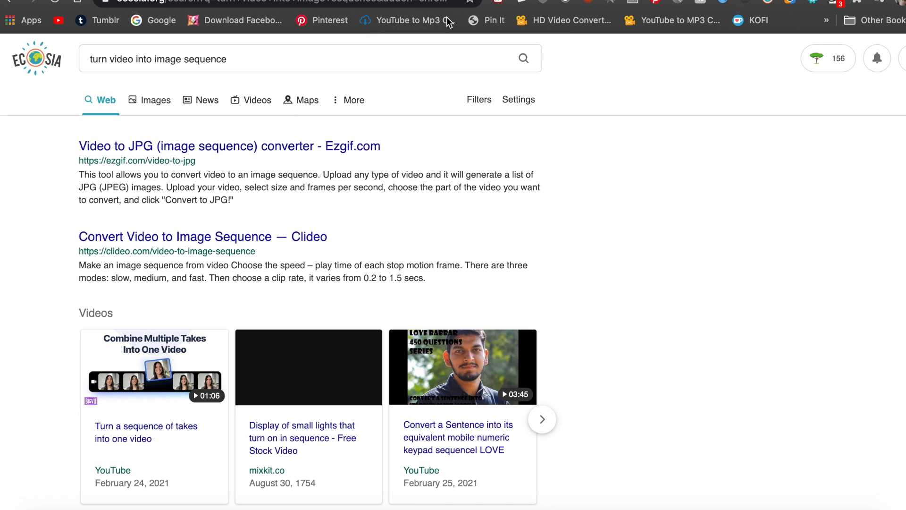
pyautogui.click(446, 0)
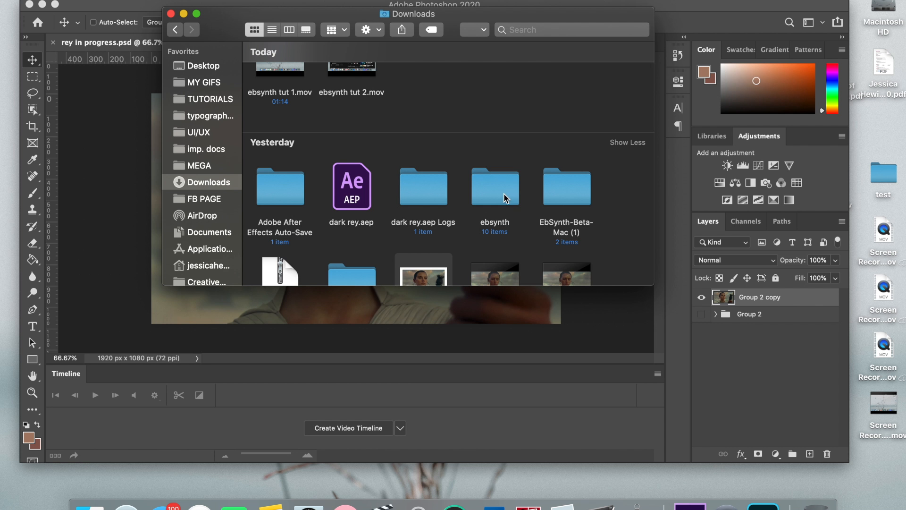
# Open the video sequence folder inside ebsynth and select the last frame, Comp 1_00063.png
pyautogui.doubleClick(493, 186)
pyautogui.doubleClick(297, 79)
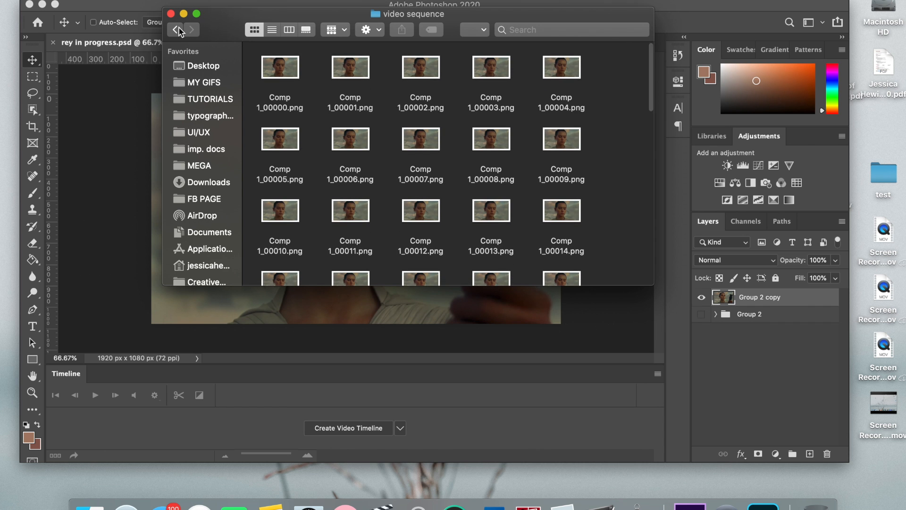
pyautogui.scroll(-5, 301, 128)
pyautogui.scroll(-15, 410, 203)
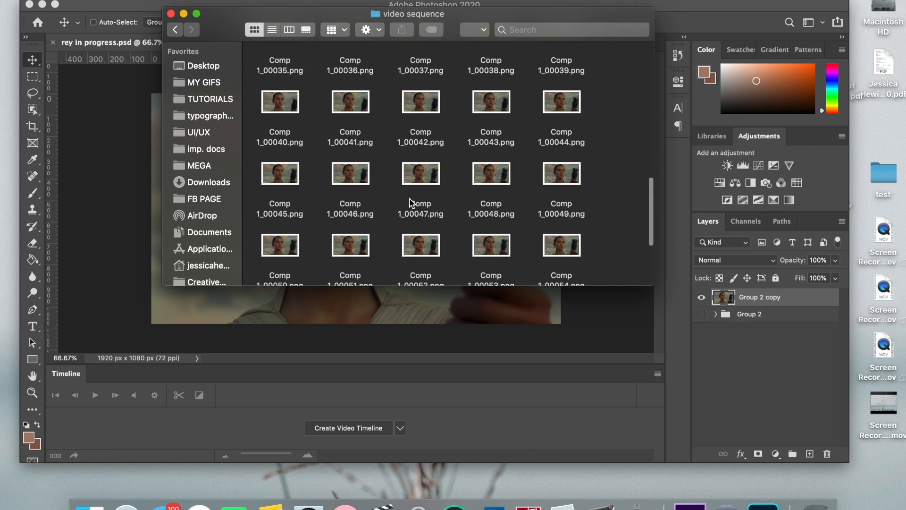
pyautogui.click(500, 238)
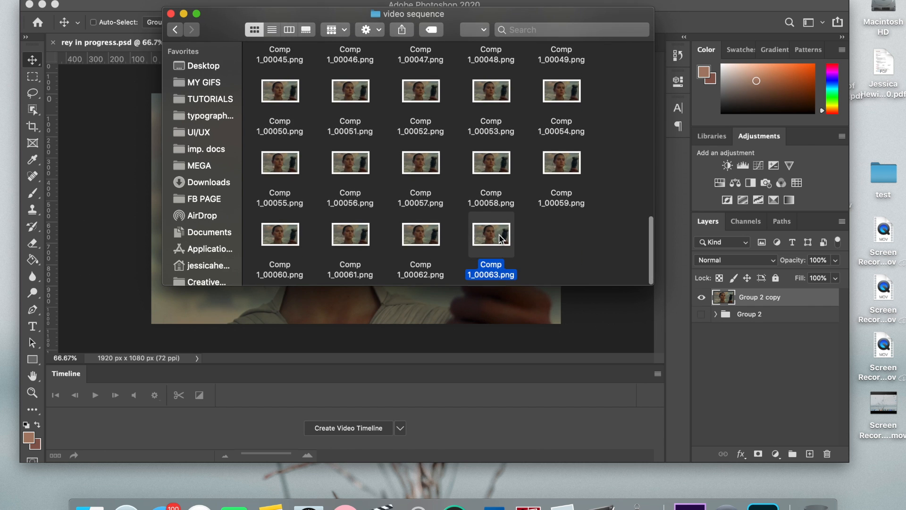
pyautogui.scroll(5, 501, 239)
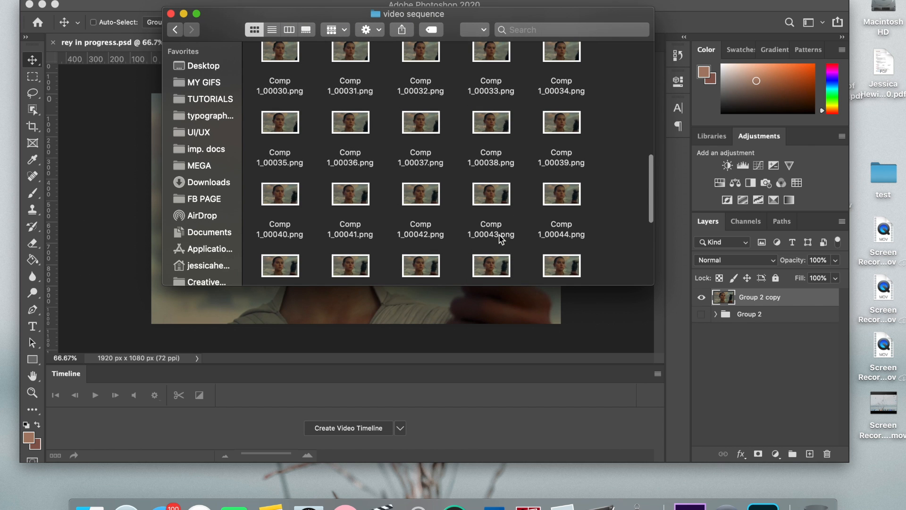
pyautogui.scroll(-5, 500, 238)
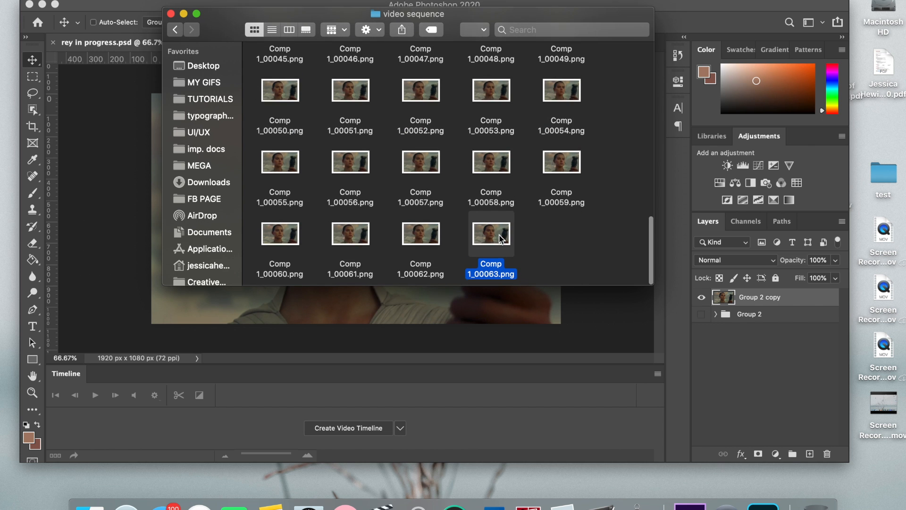
# Preview Comp 1_00063.png at full size, close the preview and select the frame again
pyautogui.press('space')
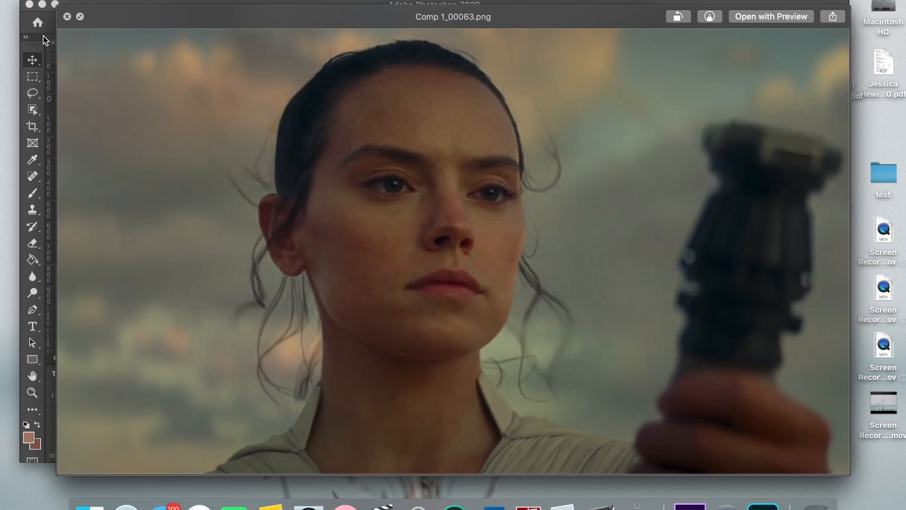
pyautogui.click(67, 16)
pyautogui.click(541, 267)
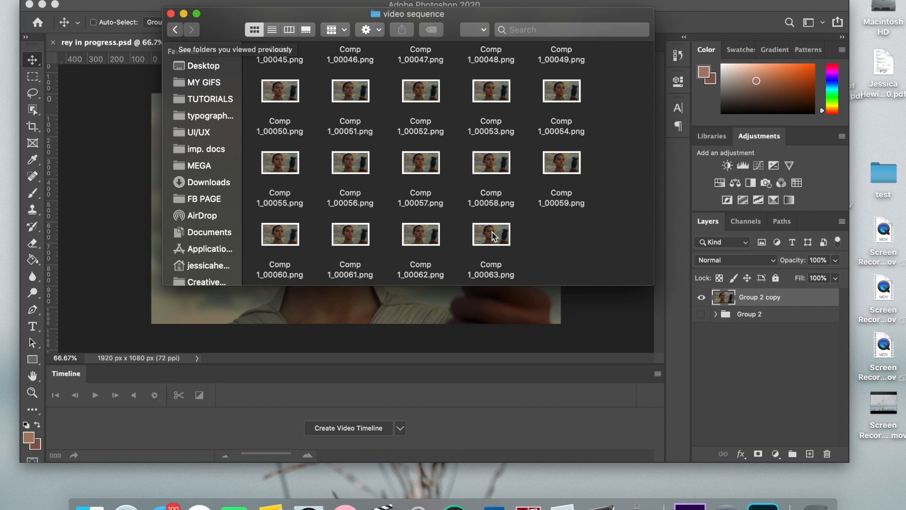
pyautogui.click(496, 245)
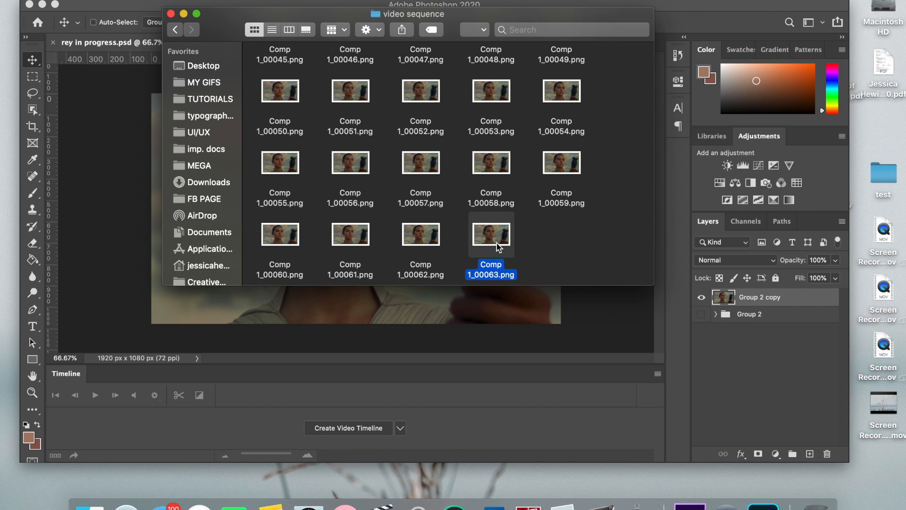
# In Photoshop, hide the Group 2 copy layer, and show and expand Group 2
pyautogui.click(437, 343)
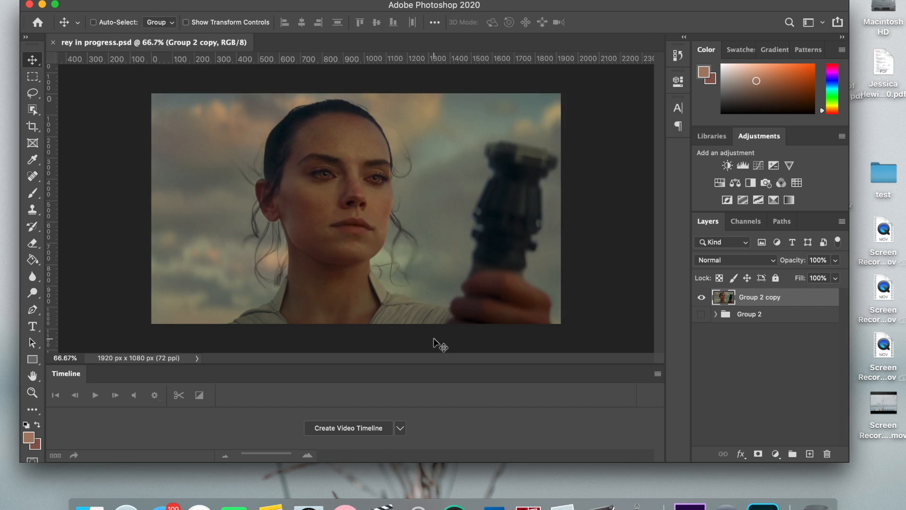
pyautogui.click(701, 297)
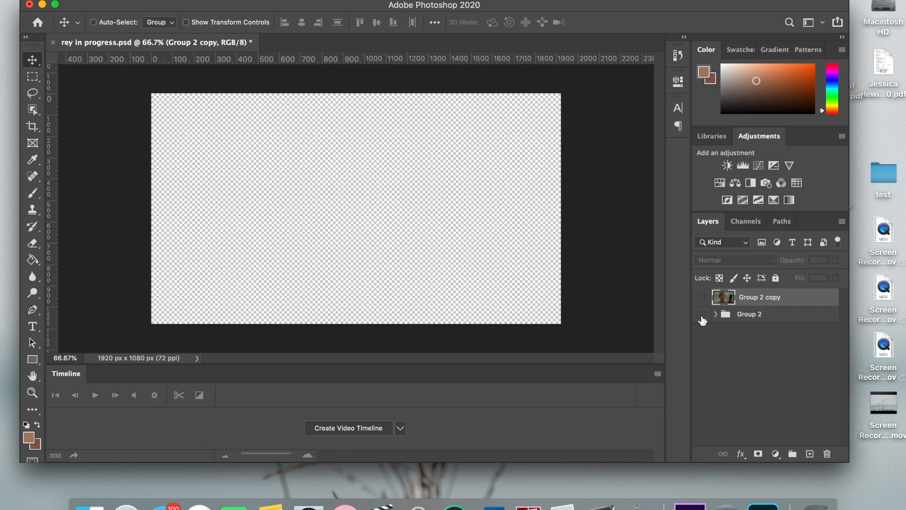
pyautogui.click(701, 315)
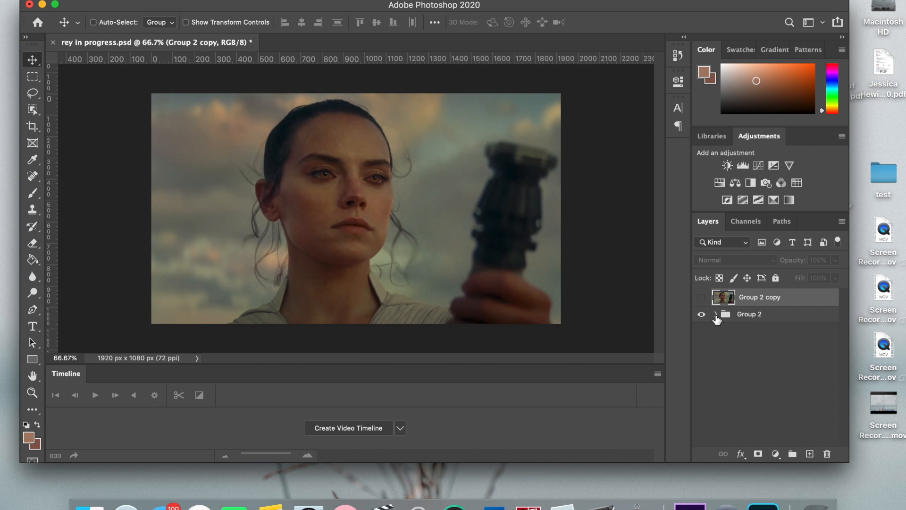
pyautogui.click(715, 314)
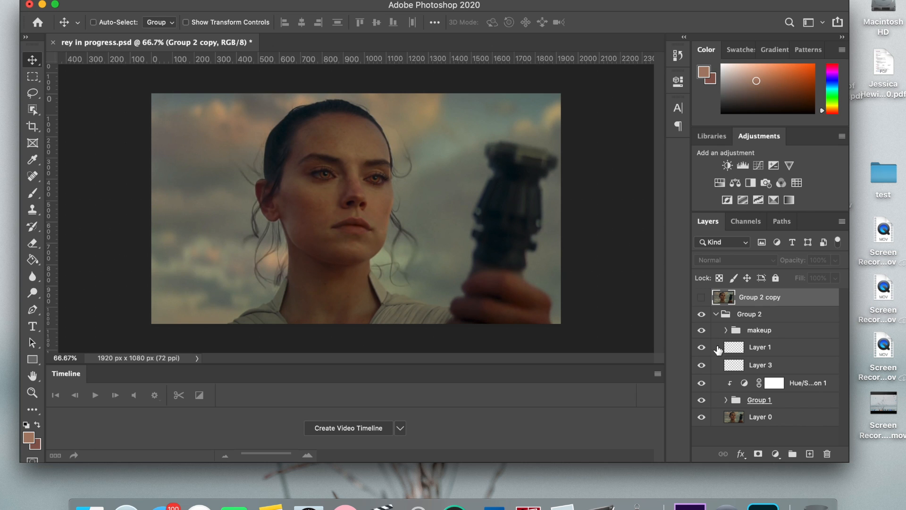
# Hide the makeup group and check Layer 1 and Layer 3 by switching their visibility off and on
pyautogui.click(701, 330)
pyautogui.click(702, 353)
pyautogui.click(701, 349)
pyautogui.click(702, 365)
pyautogui.click(701, 364)
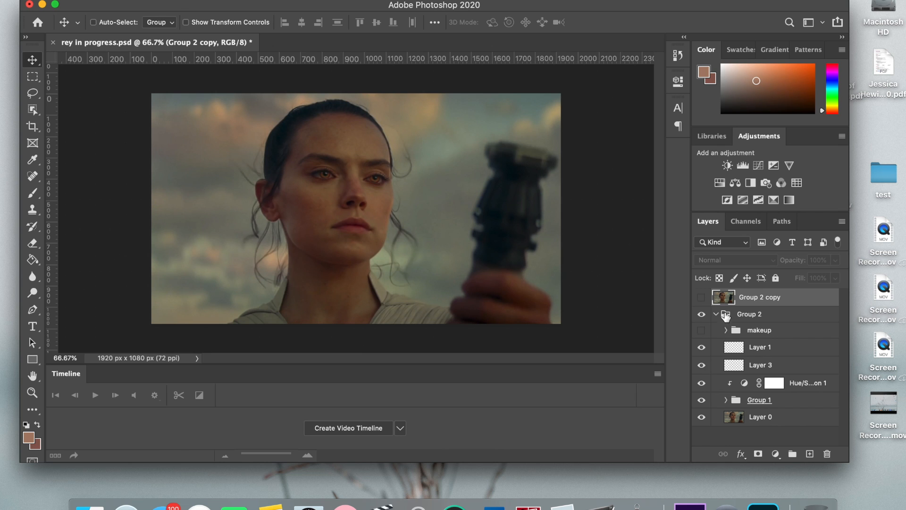
# Compare the portrait with and without the makeup group by toggling its visibility, leaving the group shown
pyautogui.click(701, 330)
pyautogui.click(702, 332)
pyautogui.click(701, 332)
pyautogui.click(702, 331)
pyautogui.click(702, 331)
pyautogui.click(702, 331)
pyautogui.click(702, 332)
pyautogui.click(702, 331)
pyautogui.click(702, 331)
pyautogui.click(702, 331)
pyautogui.click(702, 331)
# Collapse Group 2 and make both it and the Group 2 copy layer visible
pyautogui.click(716, 314)
pyautogui.click(701, 314)
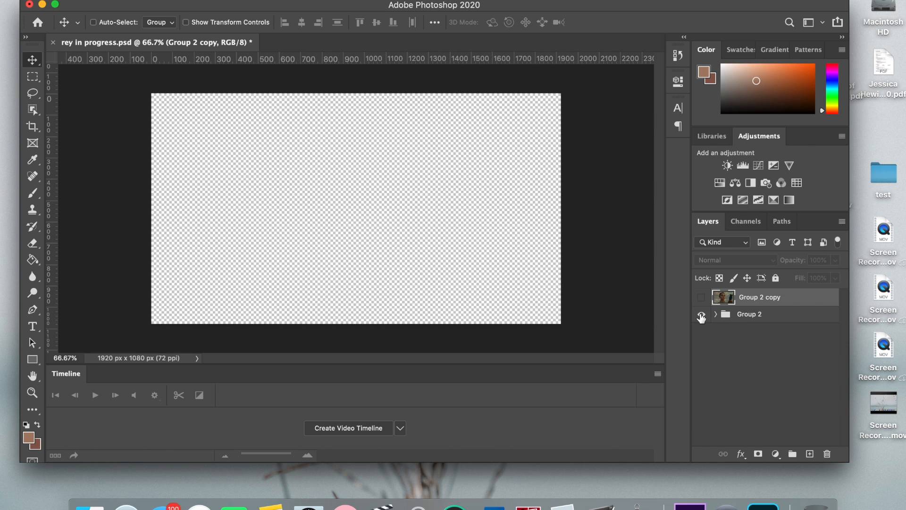
pyautogui.click(702, 315)
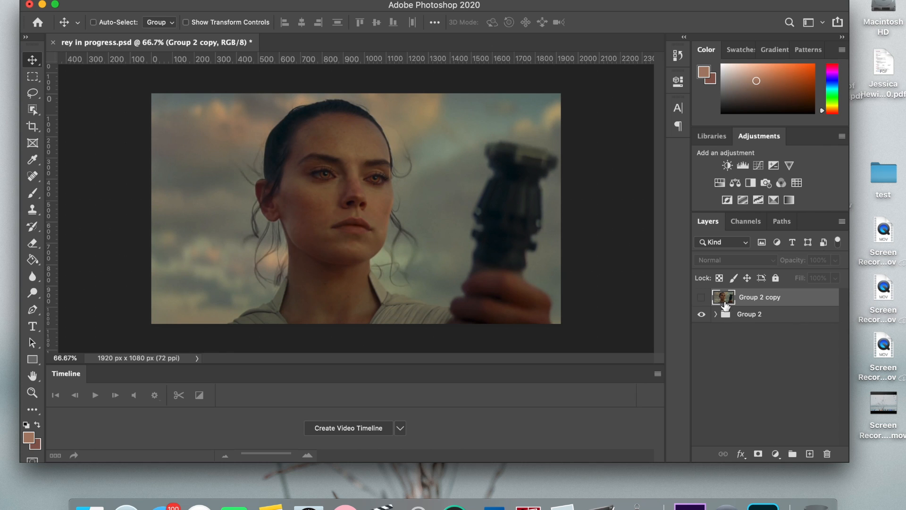
pyautogui.click(701, 297)
pyautogui.click(702, 298)
pyautogui.click(701, 298)
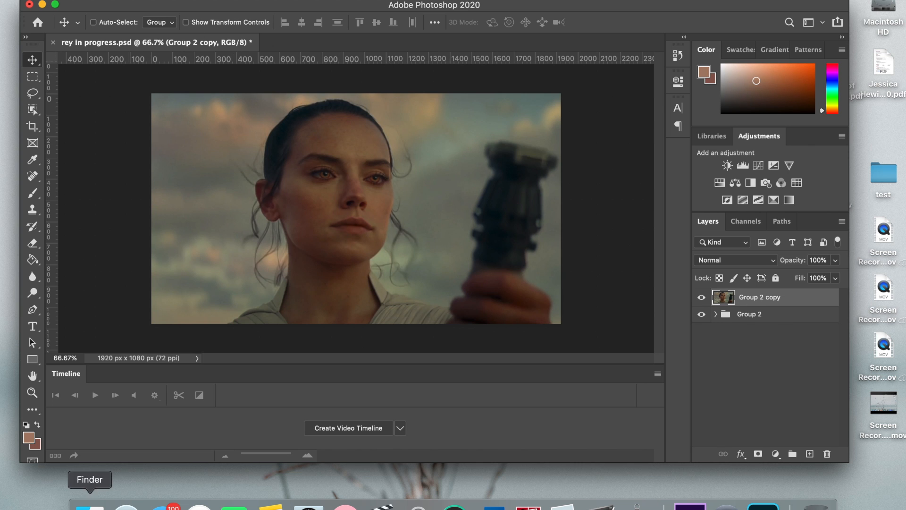
# In Finder, check the exported keyframe in the keyframes folder, and return to the ebsynth folder
pyautogui.click(89, 504)
pyautogui.click(177, 29)
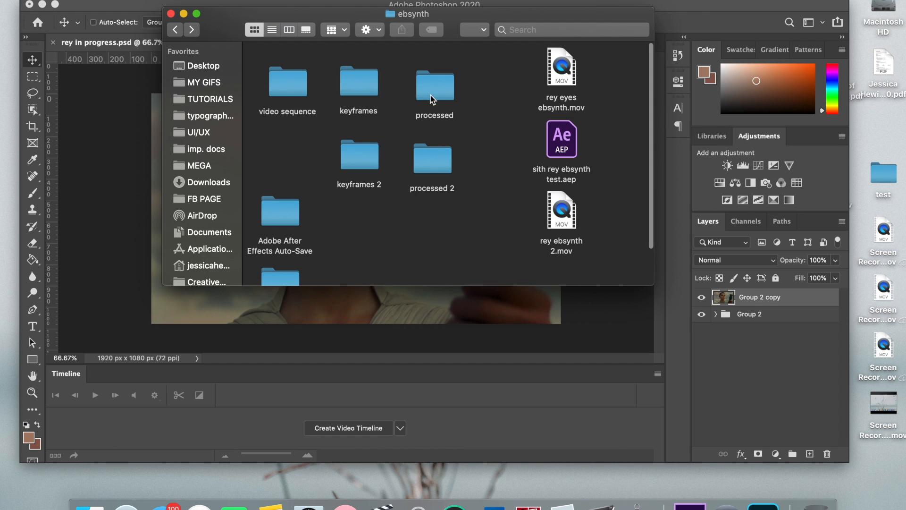
pyautogui.doubleClick(359, 87)
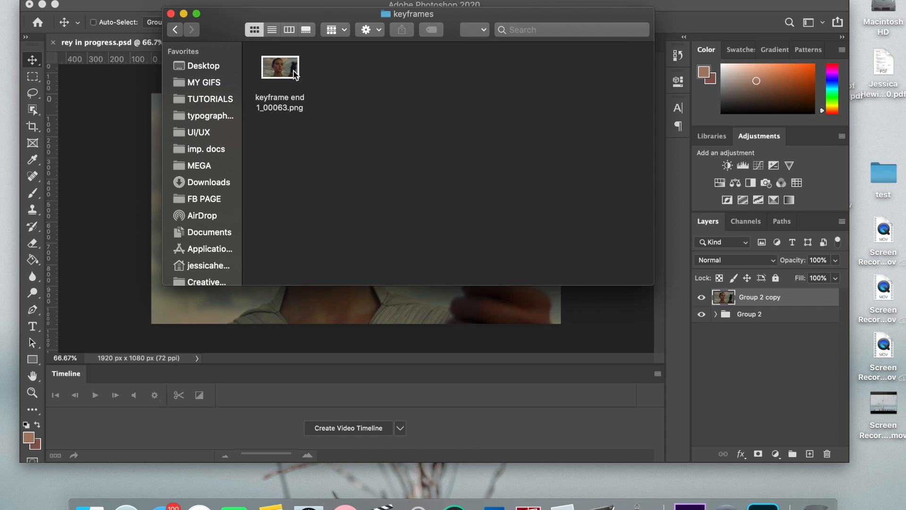
pyautogui.click(176, 30)
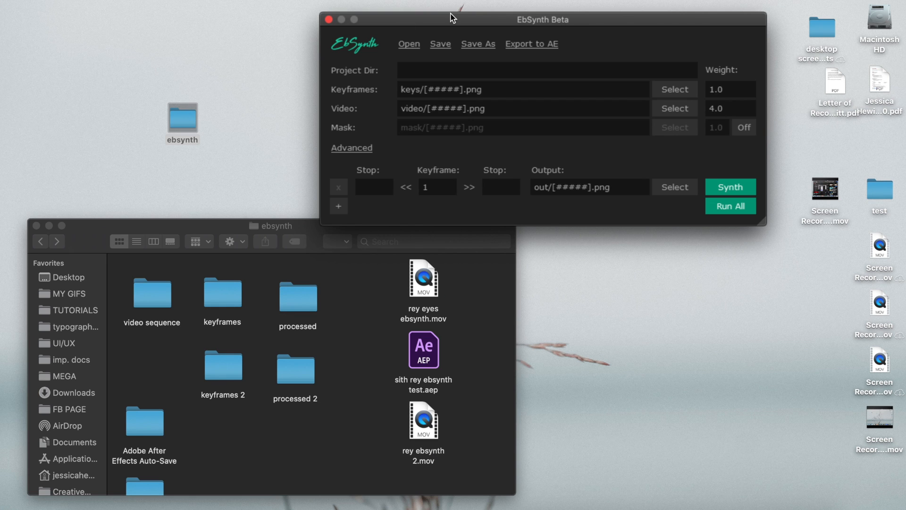
# Arrange the EbSynth window and the ebsynth folder window so that both are accessible
pyautogui.click(451, 15)
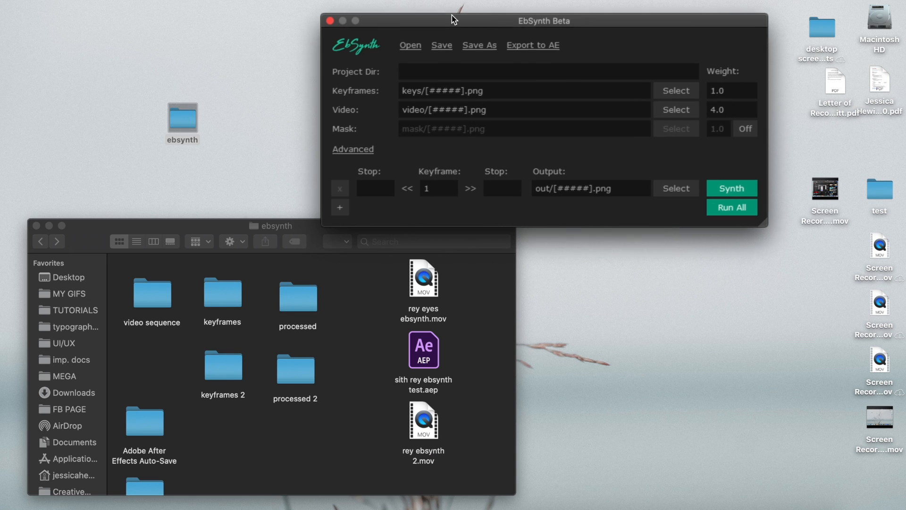
pyautogui.moveTo(452, 19); pyautogui.dragTo(480, 22)
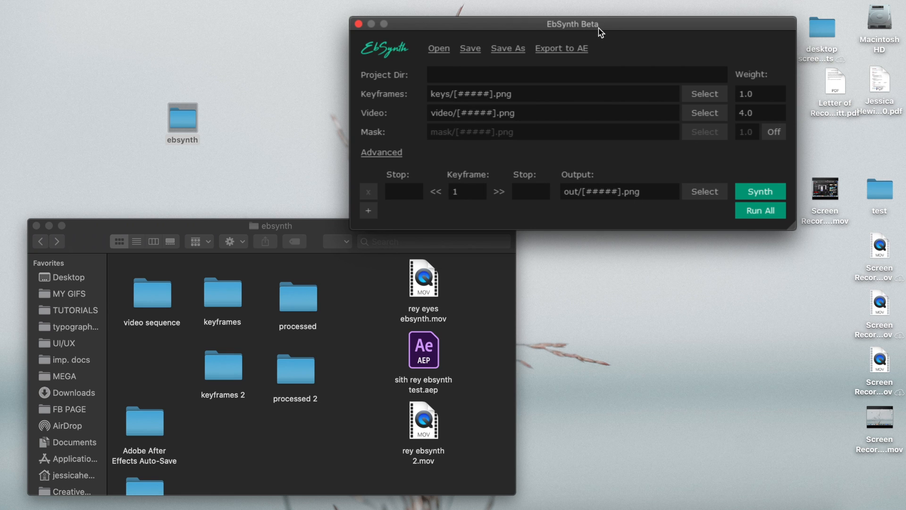
pyautogui.moveTo(601, 31); pyautogui.dragTo(619, 25)
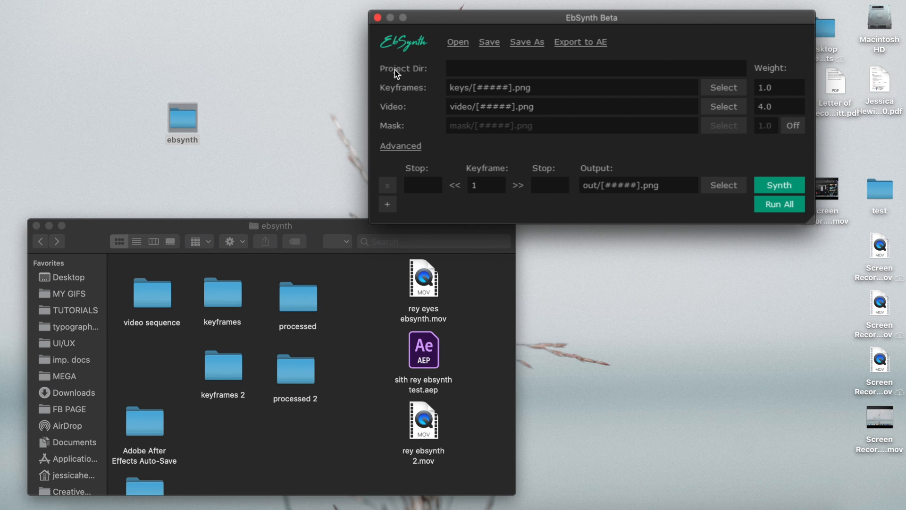
pyautogui.moveTo(307, 232)
pyautogui.mouseDown()
pyautogui.moveTo(303, 249)
pyautogui.moveTo(305, 224)
pyautogui.mouseUp()
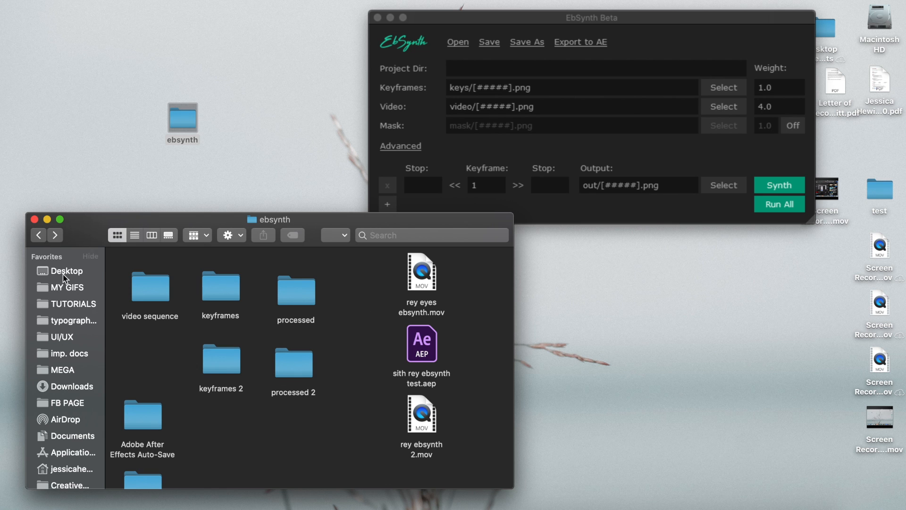
pyautogui.moveTo(121, 262); pyautogui.dragTo(317, 300)
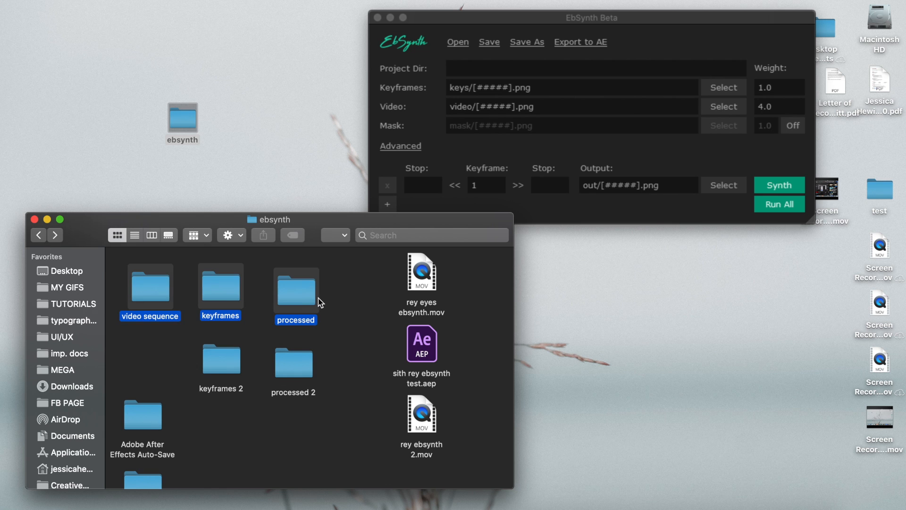
pyautogui.click(324, 298)
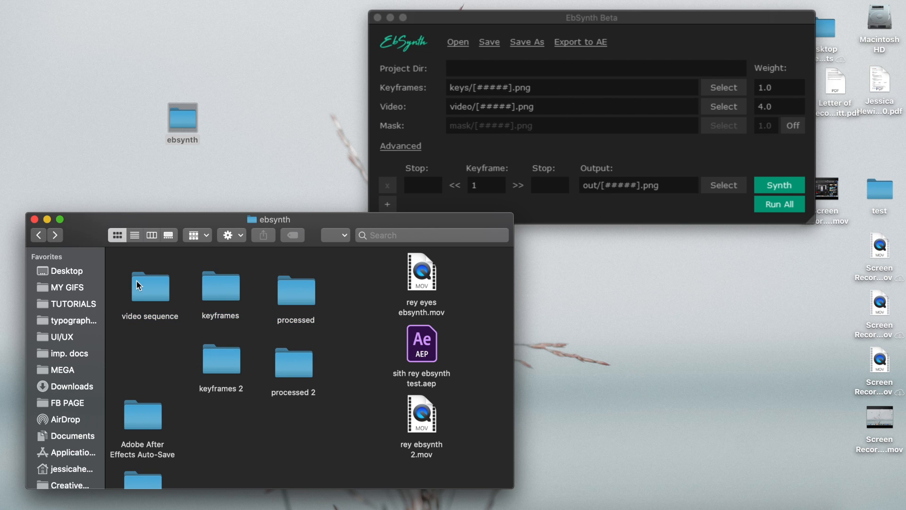
# Assign the video sequence folder as EbSynth's Video, the keyframes folder as Keyframes, and the processed folder as Output
pyautogui.moveTo(154, 289); pyautogui.dragTo(517, 104)
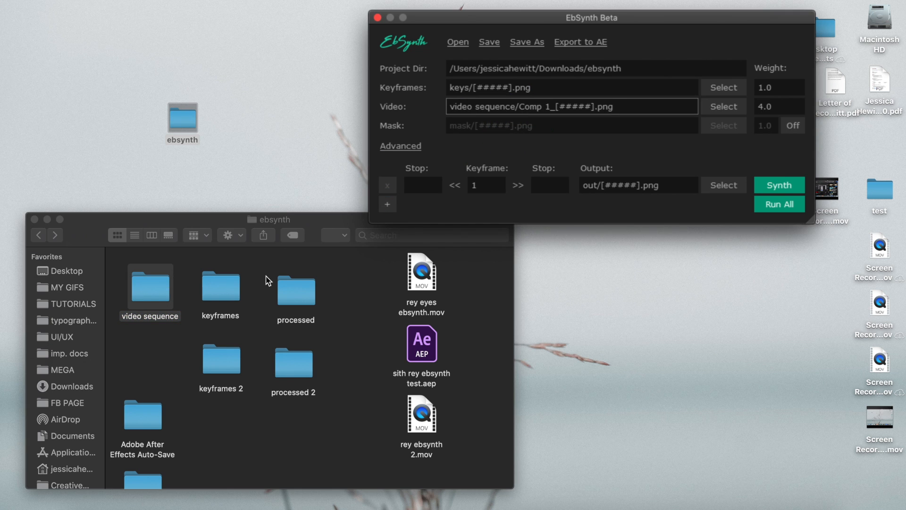
pyautogui.moveTo(222, 288); pyautogui.dragTo(505, 88)
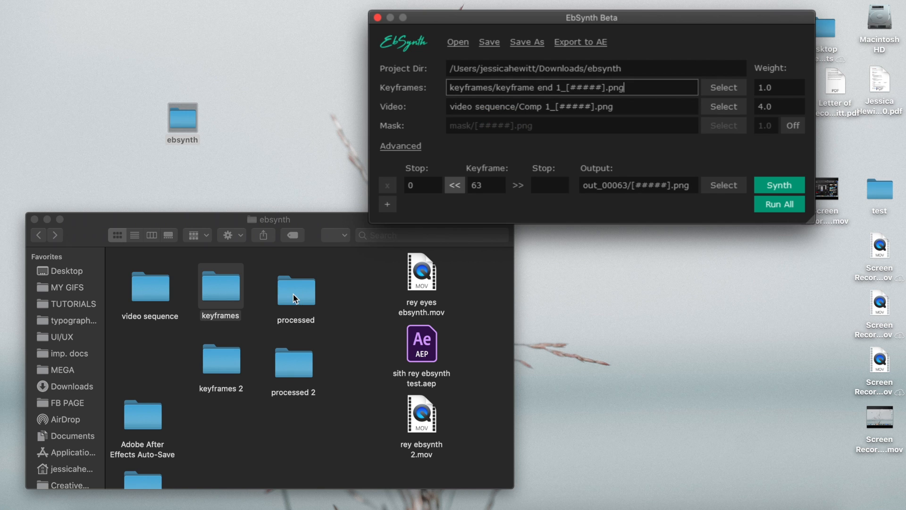
pyautogui.moveTo(299, 302); pyautogui.dragTo(629, 187)
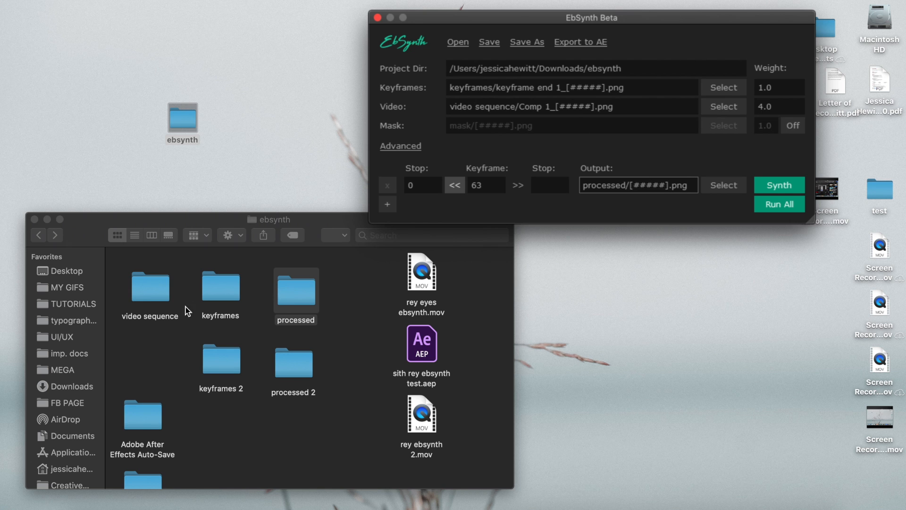
# In Finder, check the keyframe image in the keyframes folder, return to the ebsynth folder, and open the processed folder
pyautogui.doubleClick(214, 280)
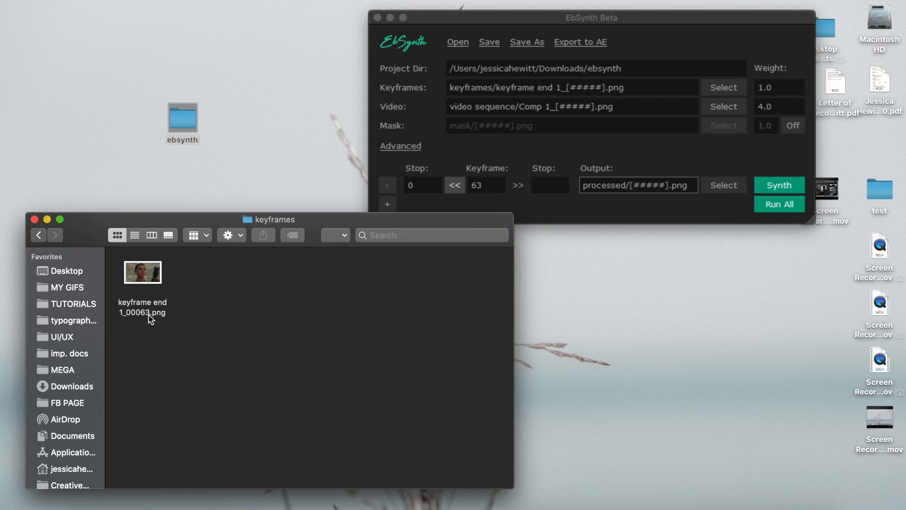
pyautogui.click(39, 234)
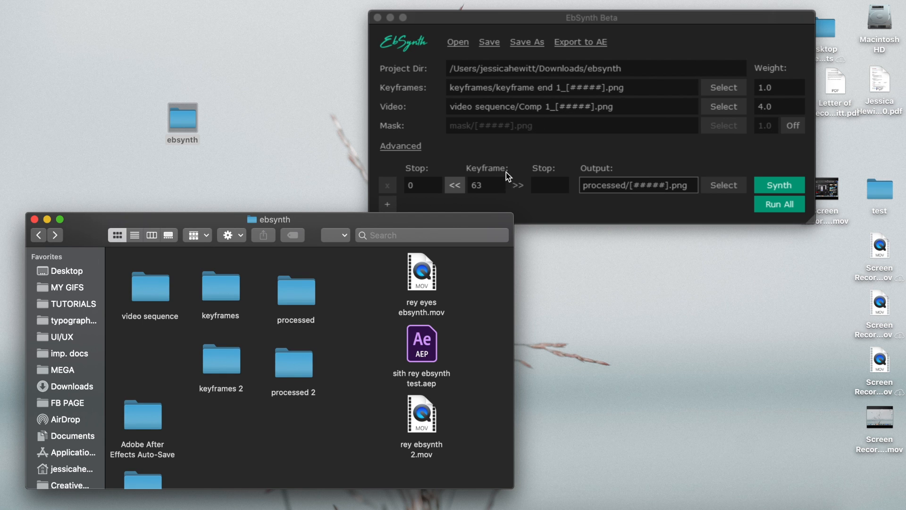
pyautogui.click(508, 154)
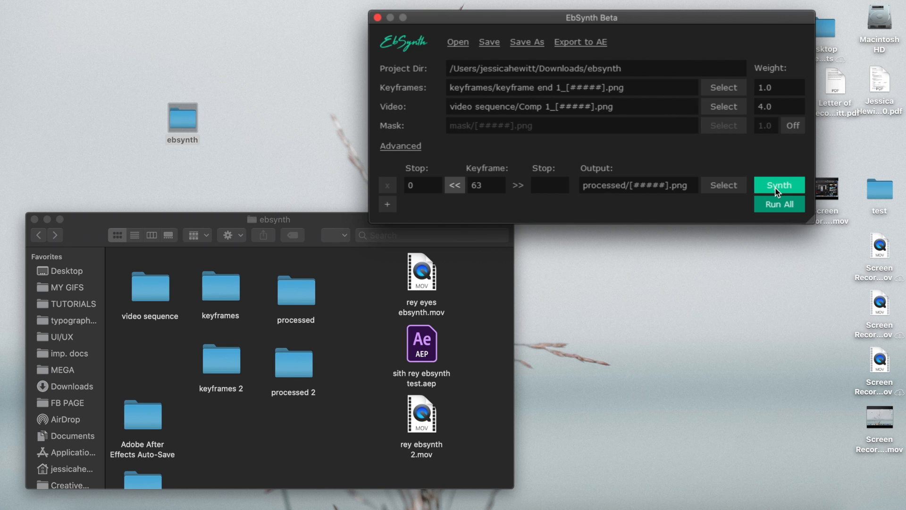
pyautogui.click(300, 295)
pyautogui.doubleClick(300, 295)
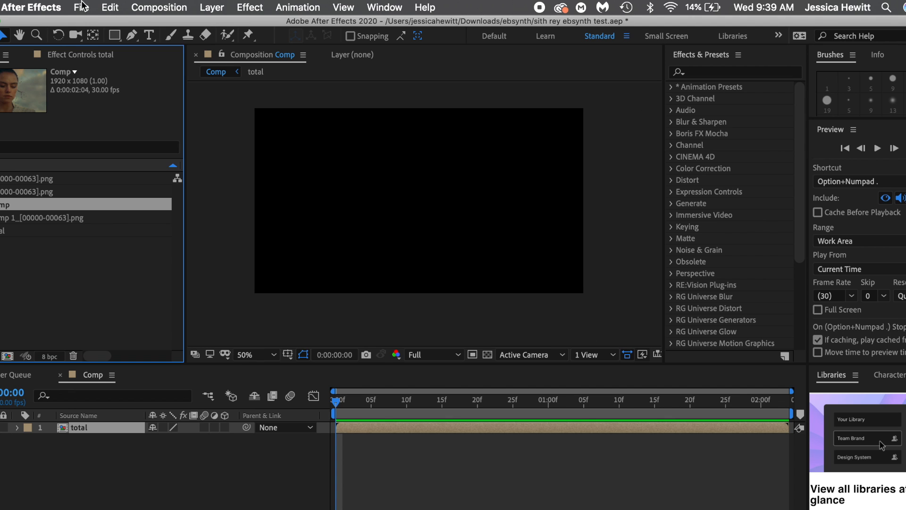
# In After Effects, import 00000.png from the processed 2 folder as a PNG sequence with Create Composition enabled, and scrub through the new composition
pyautogui.click(81, 7)
pyautogui.moveTo(113, 187)
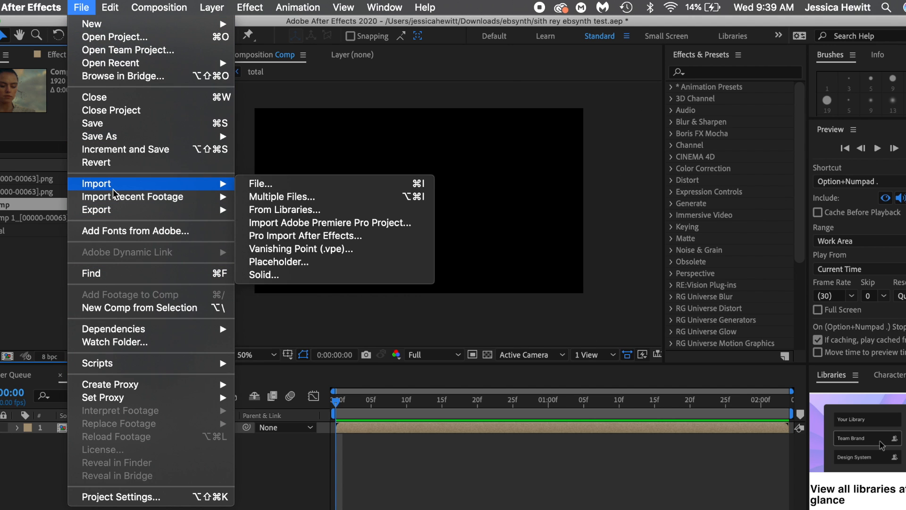
pyautogui.click(352, 185)
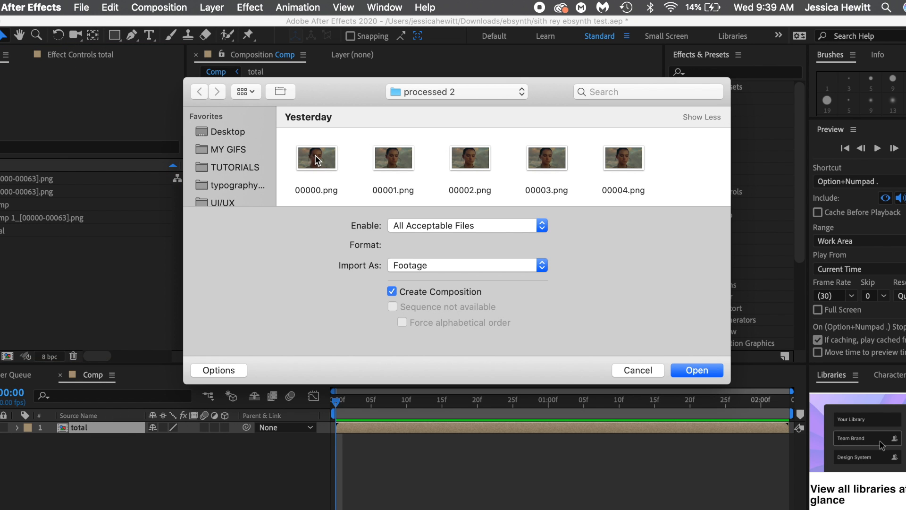
pyautogui.click(330, 165)
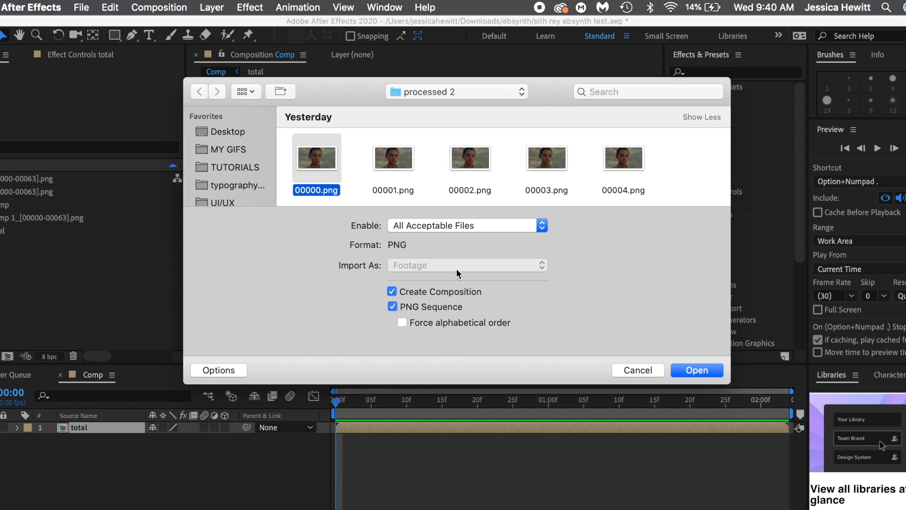
pyautogui.click(392, 291)
pyautogui.click(695, 370)
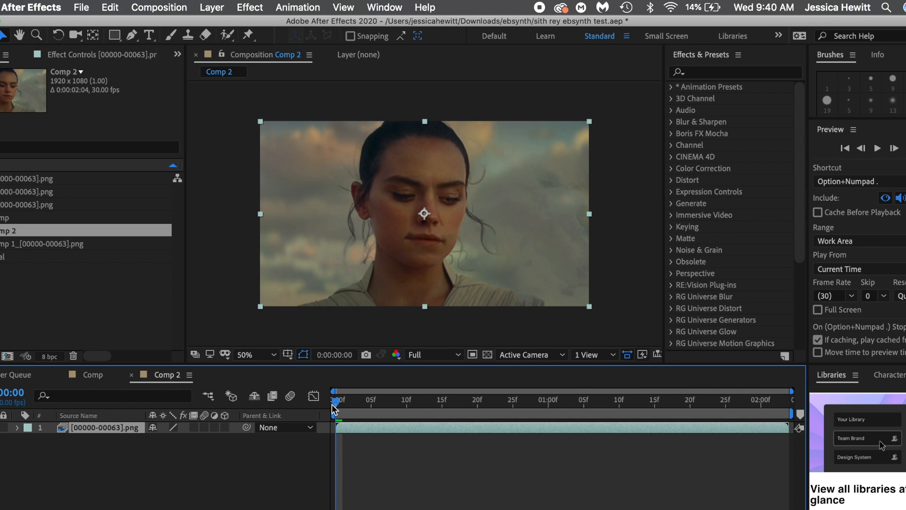
pyautogui.moveTo(346, 398); pyautogui.dragTo(484, 427)
pyautogui.press('Home')
# Add the total composition above the PNG sequence in Comp 2, and scrub the timeline to 0:00:01:19 to review it
pyautogui.click(13, 255)
pyautogui.moveTo(4, 377); pyautogui.dragTo(71, 427)
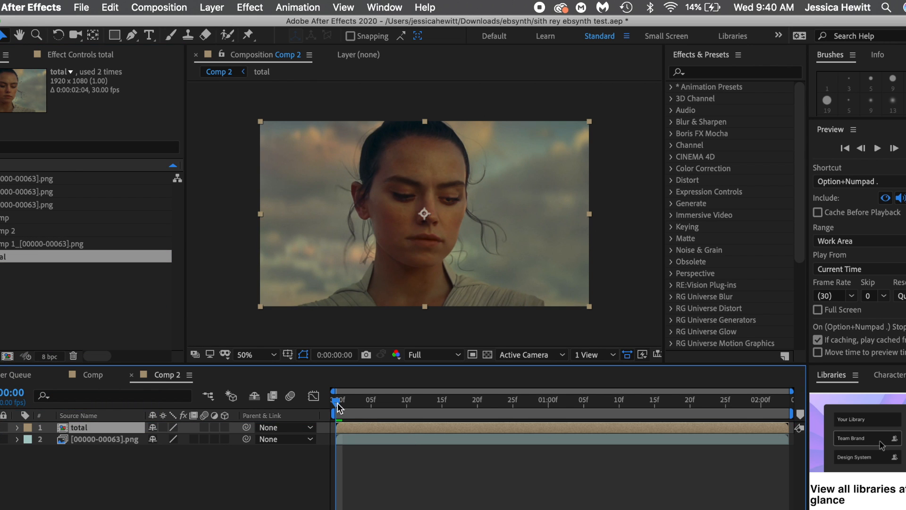
pyautogui.moveTo(337, 401); pyautogui.dragTo(681, 438)
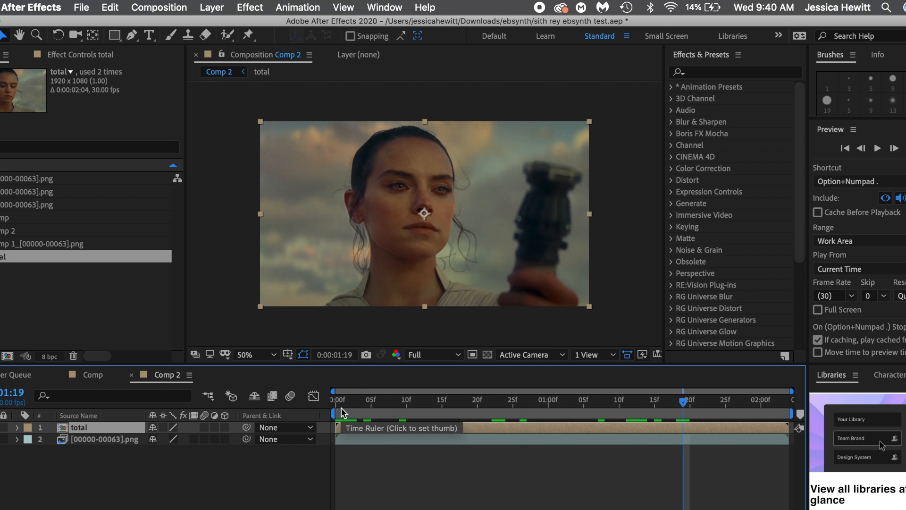